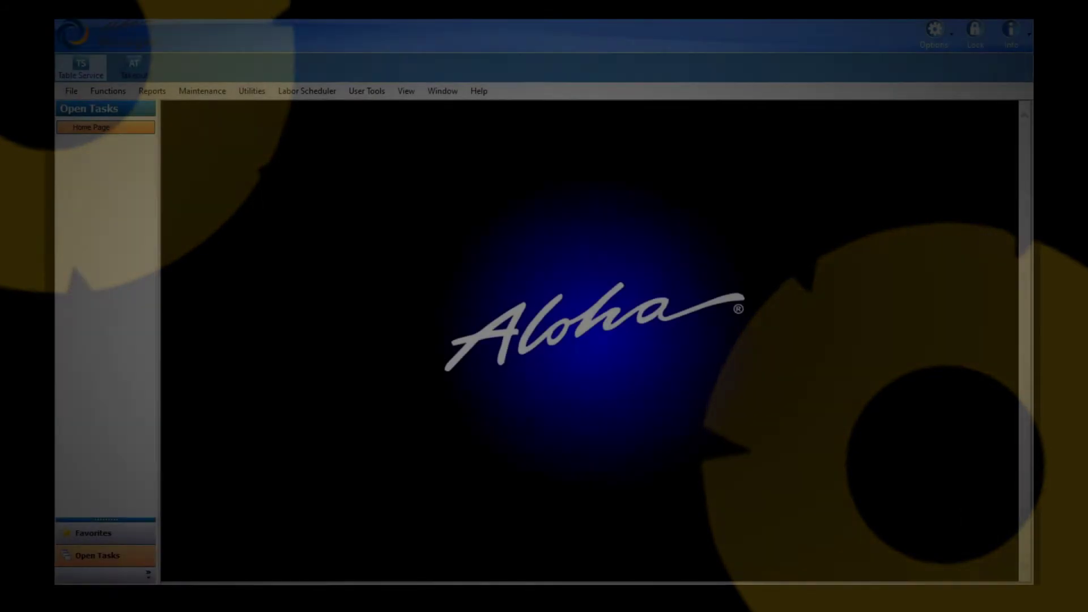
# Step: Load submenu 1210 Salads in the Submenus editor under Maintenance > Menu > Submenus
pyautogui.click(205, 92)
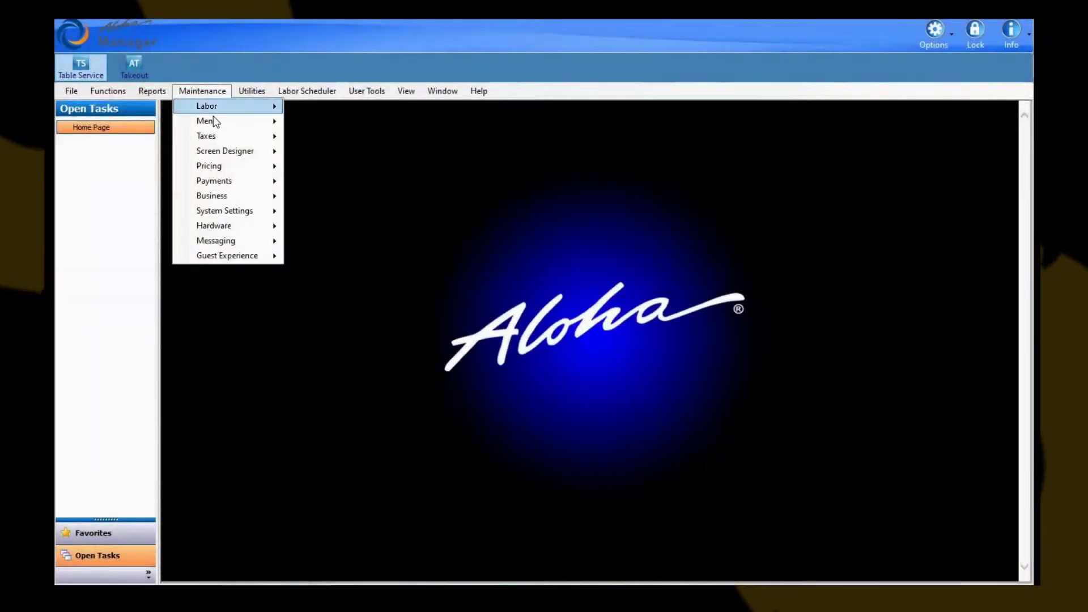
pyautogui.moveTo(213, 126)
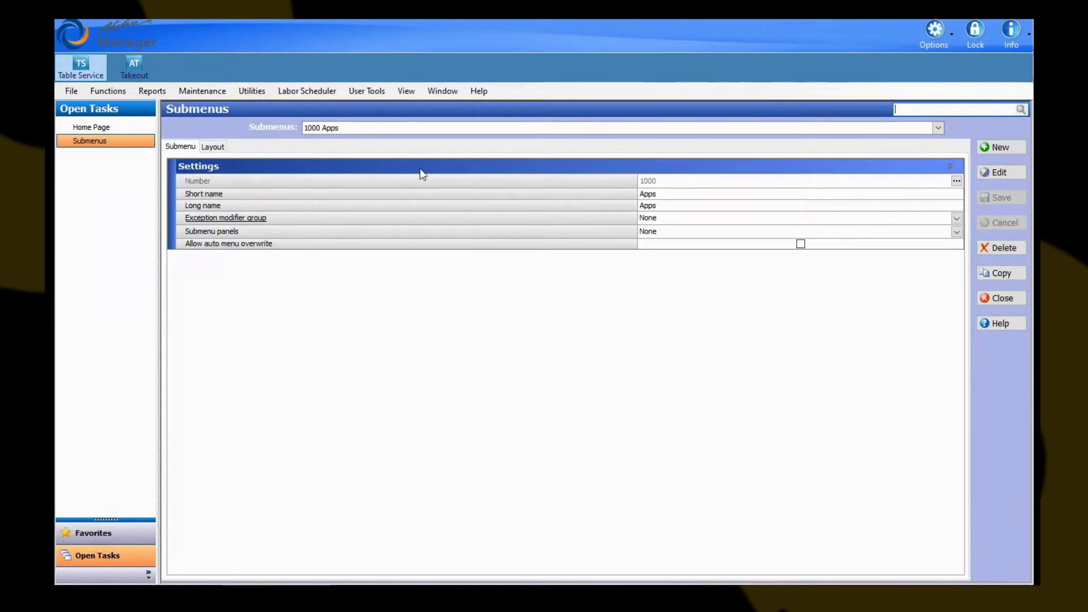
pyautogui.click(938, 130)
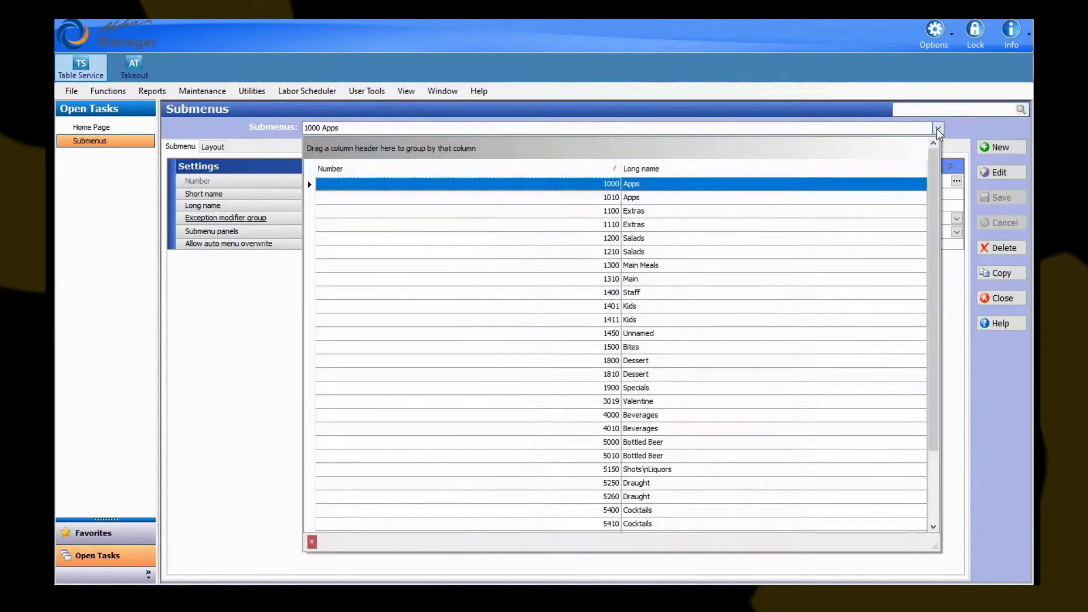
pyautogui.click(631, 254)
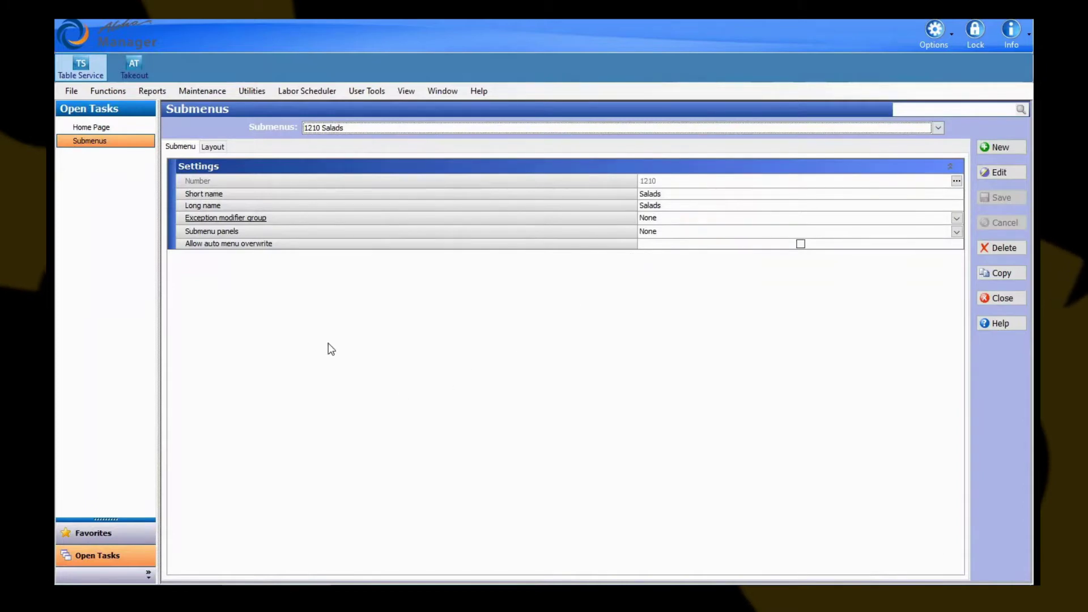
# Step: Show the Salads button layout and select the empty row 3, column 3 slot beside Med salad
pyautogui.click(213, 145)
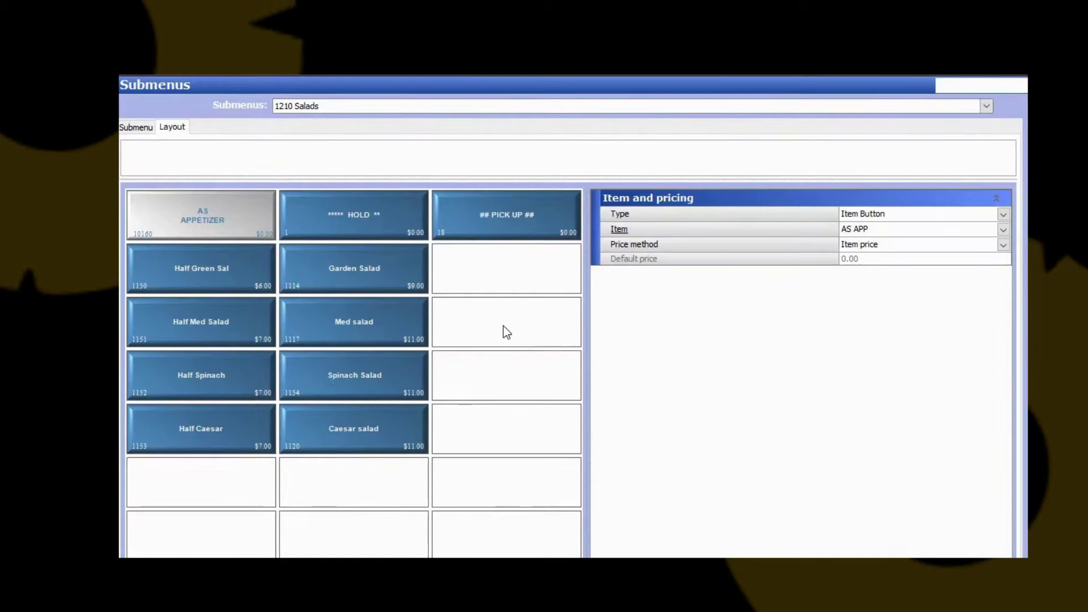
pyautogui.click(506, 332)
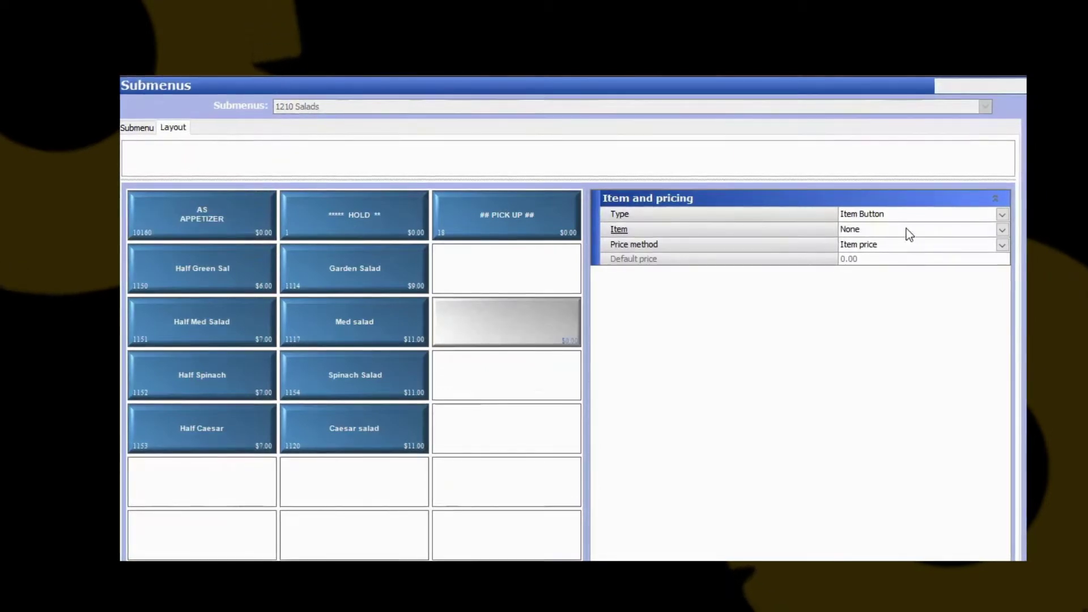
# Step: Search 'chicken', assign Chicken Caesar (1080) to the button, and check its 2.50 default price
pyautogui.click(1002, 230)
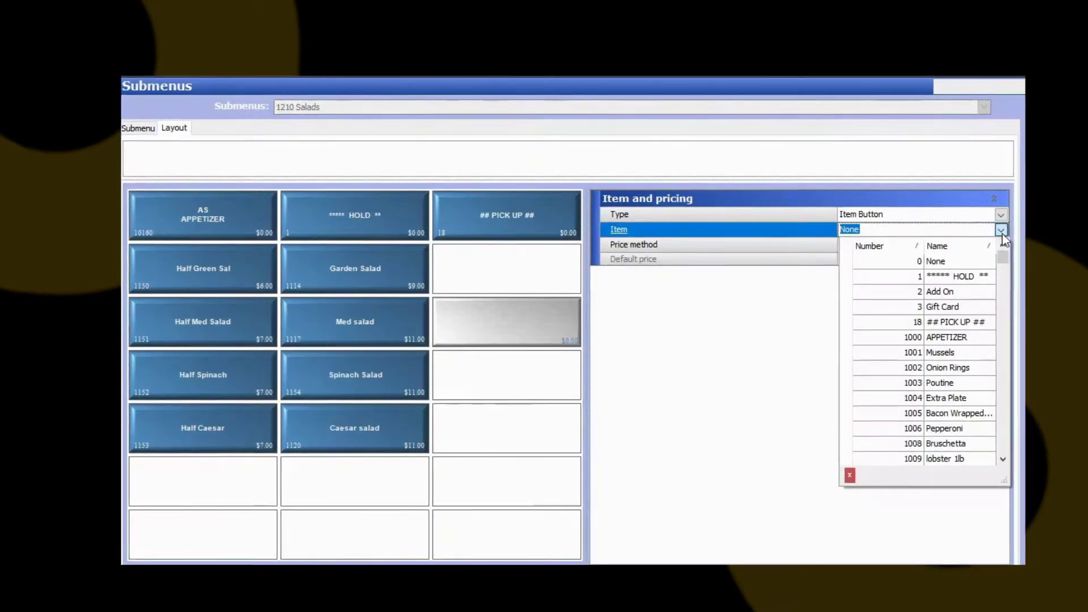
pyautogui.write('chci')
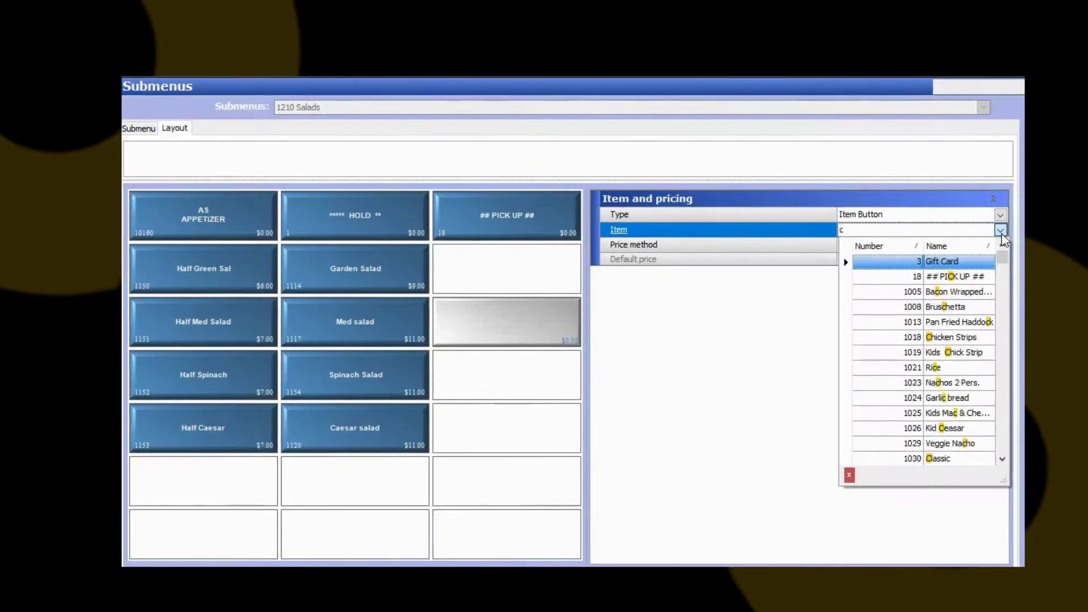
pyautogui.press('BackSpace')
pyautogui.press('BackSpace')
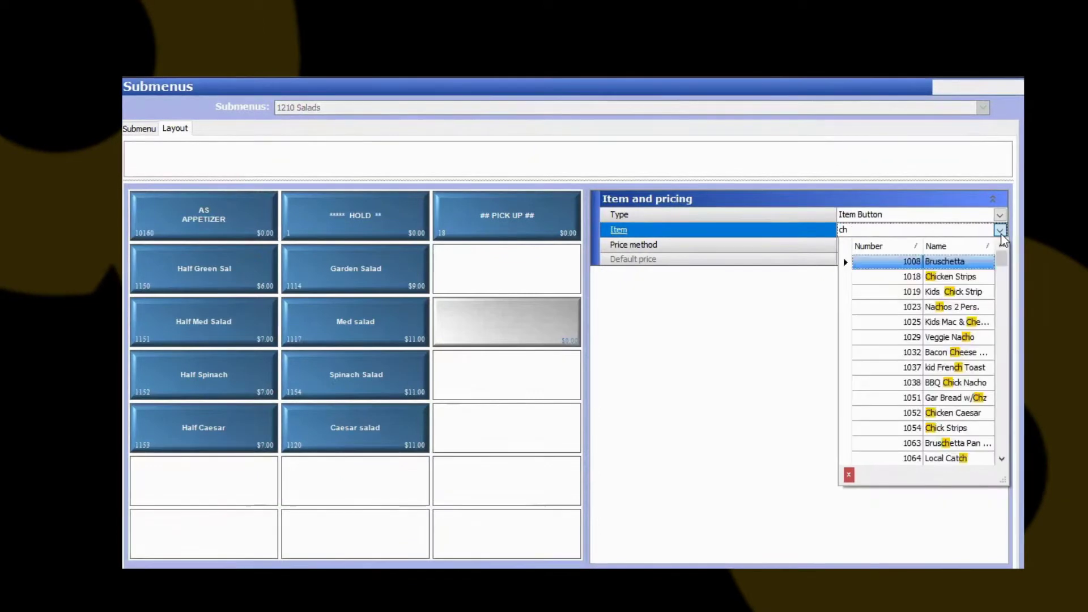
pyautogui.write('icken')
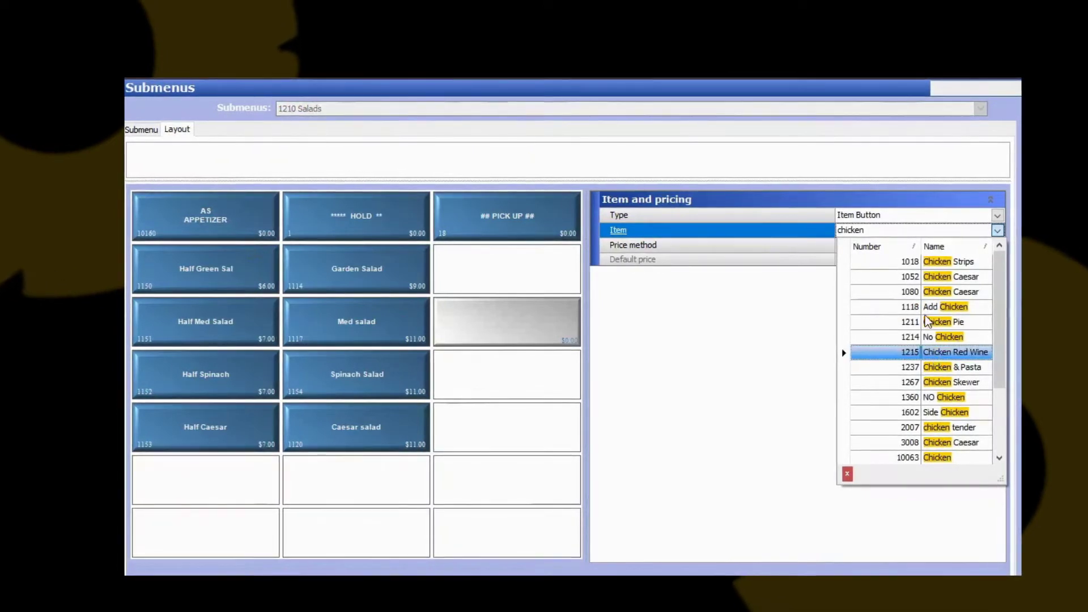
pyautogui.click(886, 292)
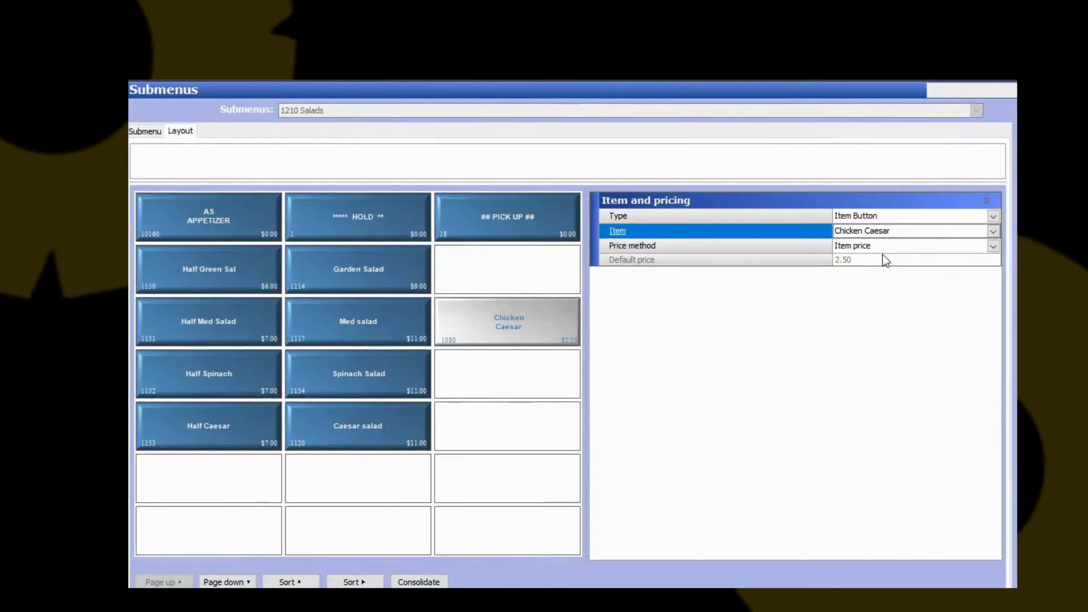
pyautogui.click(847, 259)
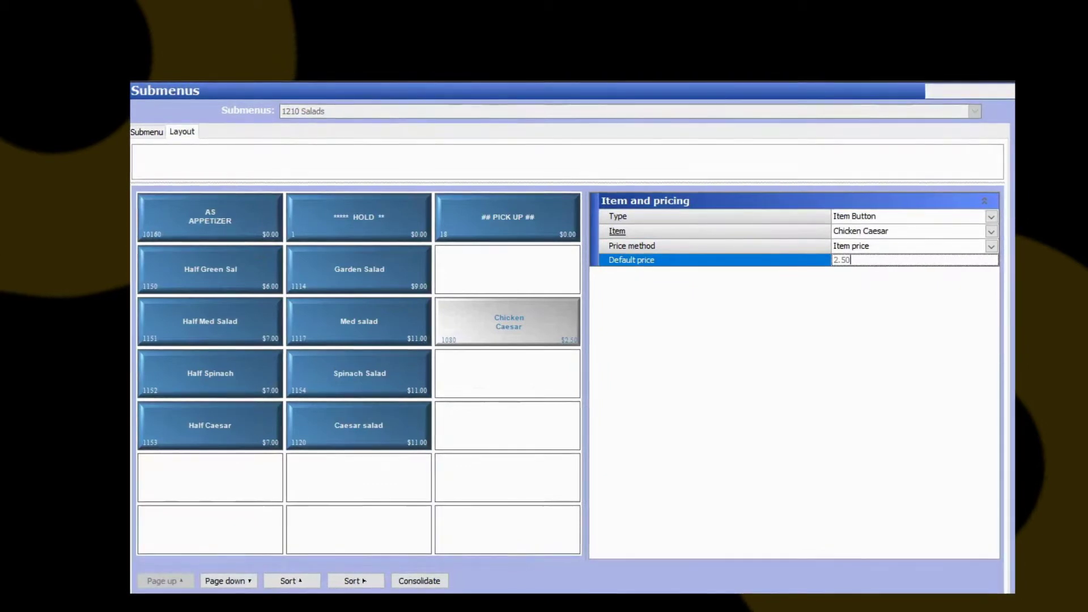
# Step: Run Utilities > POS > Refresh POS and All Installed Products and confirm with OK
pyautogui.click(863, 314)
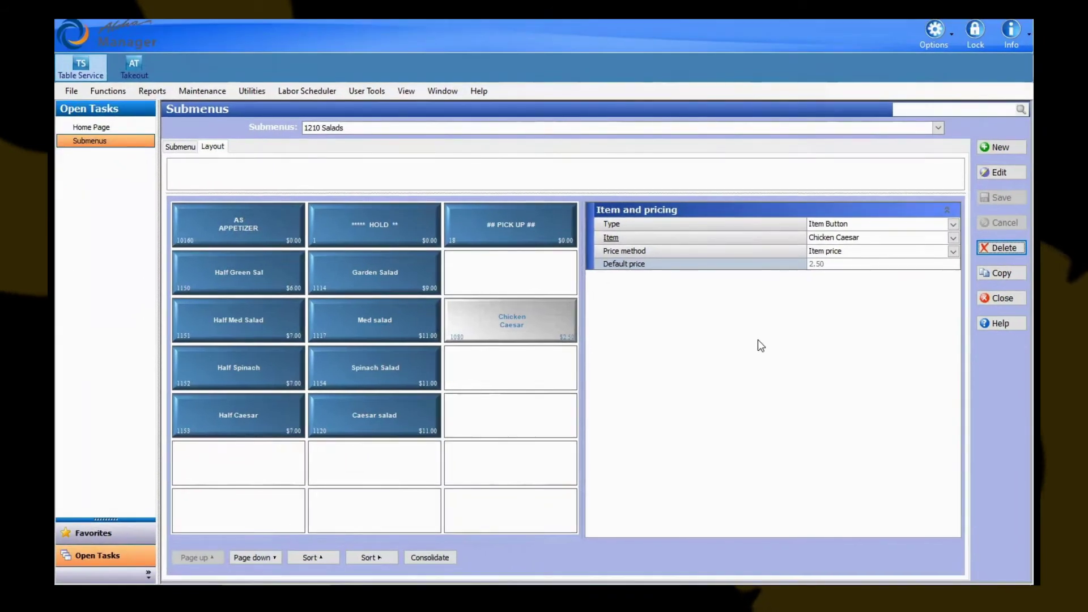
pyautogui.click(253, 95)
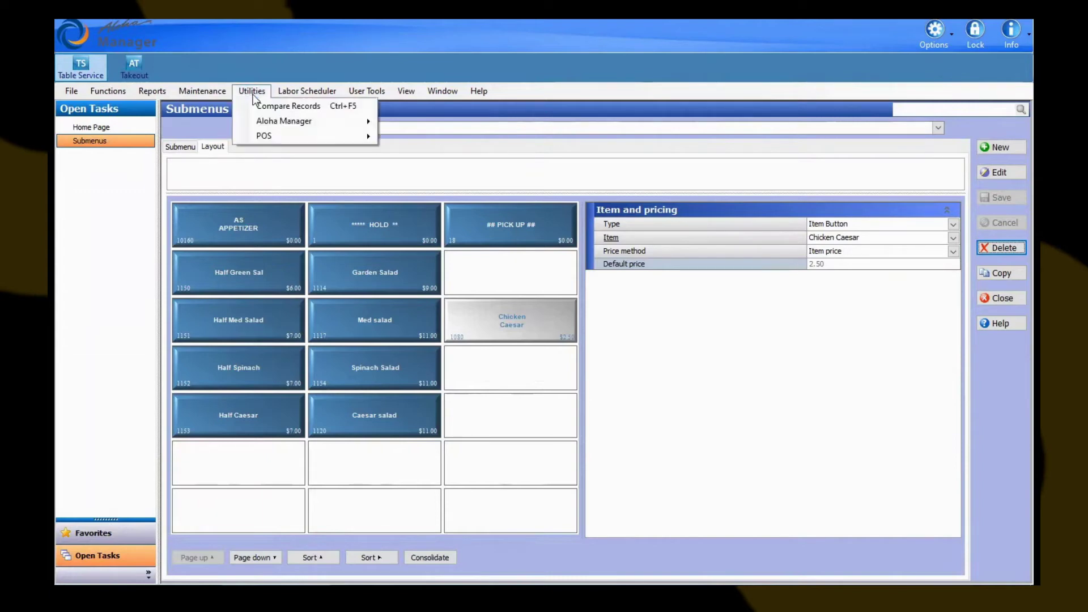
pyautogui.moveTo(264, 135)
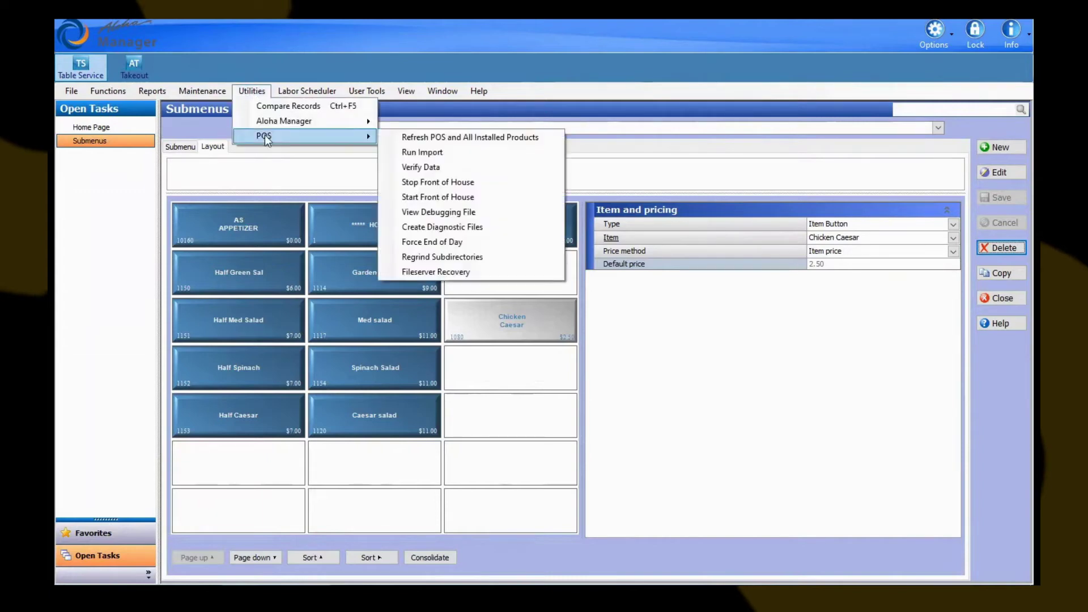
pyautogui.click(406, 139)
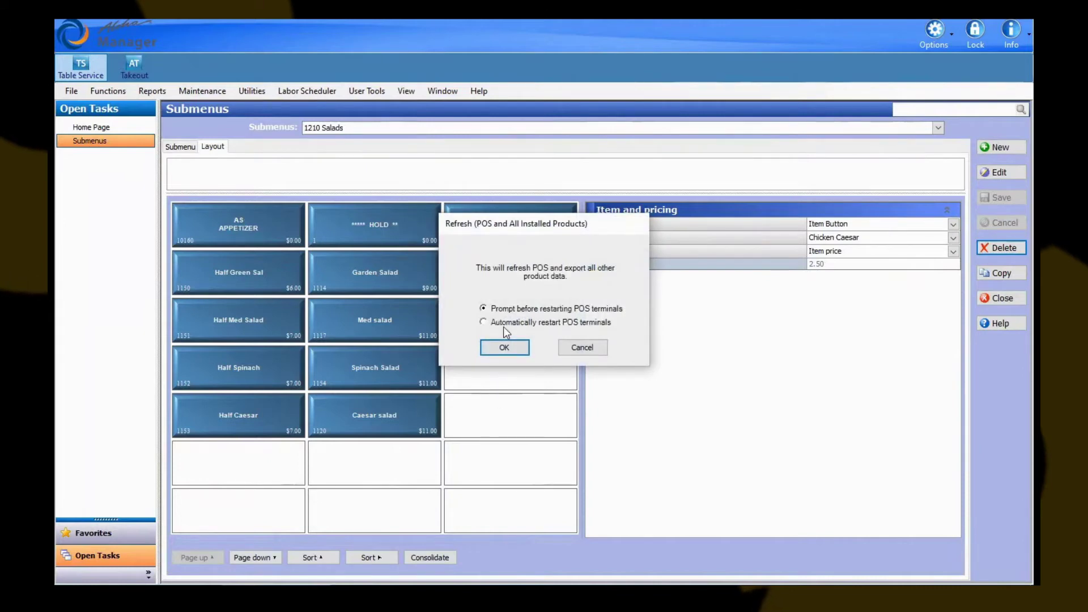
pyautogui.click(575, 348)
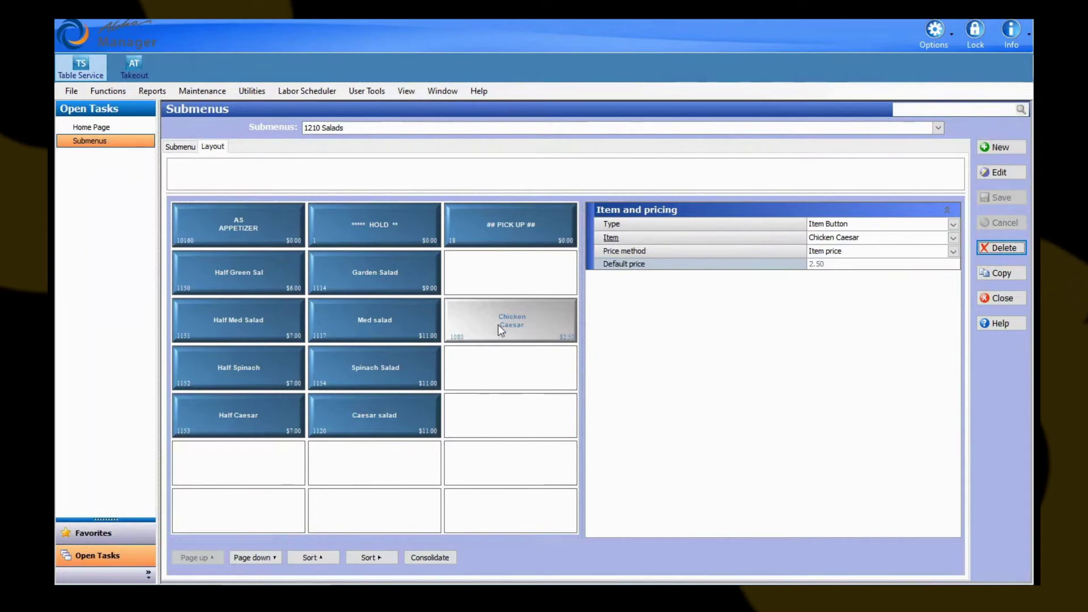
# Step: Cut the Chicken Caesar button and paste it into the first empty slot on page two
pyautogui.moveTo(498, 324); pyautogui.dragTo(531, 320)
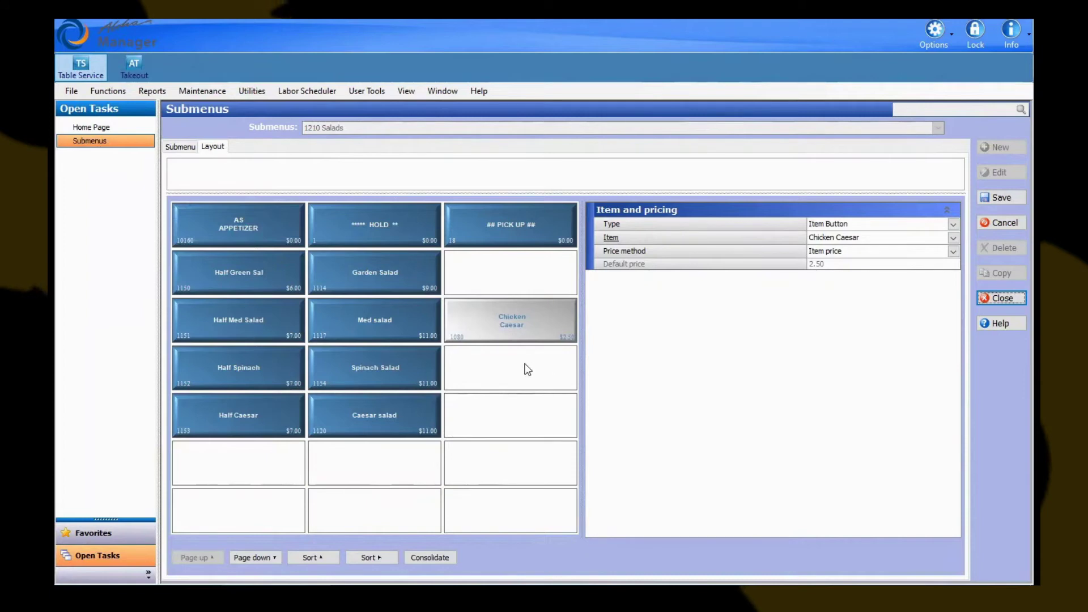
pyautogui.rightClick(528, 327)
pyautogui.click(543, 337)
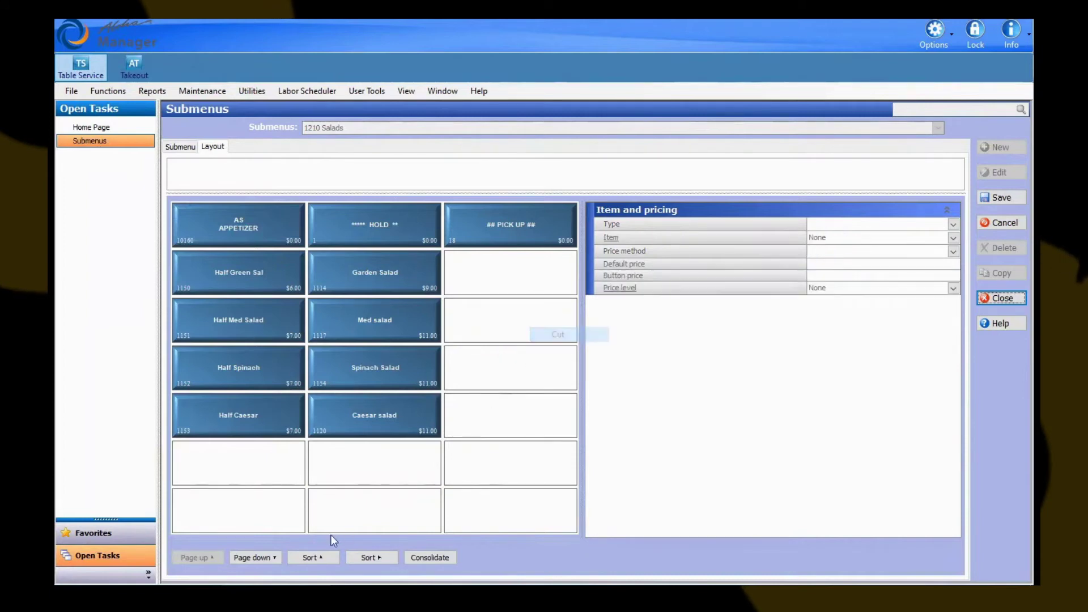
pyautogui.click(246, 559)
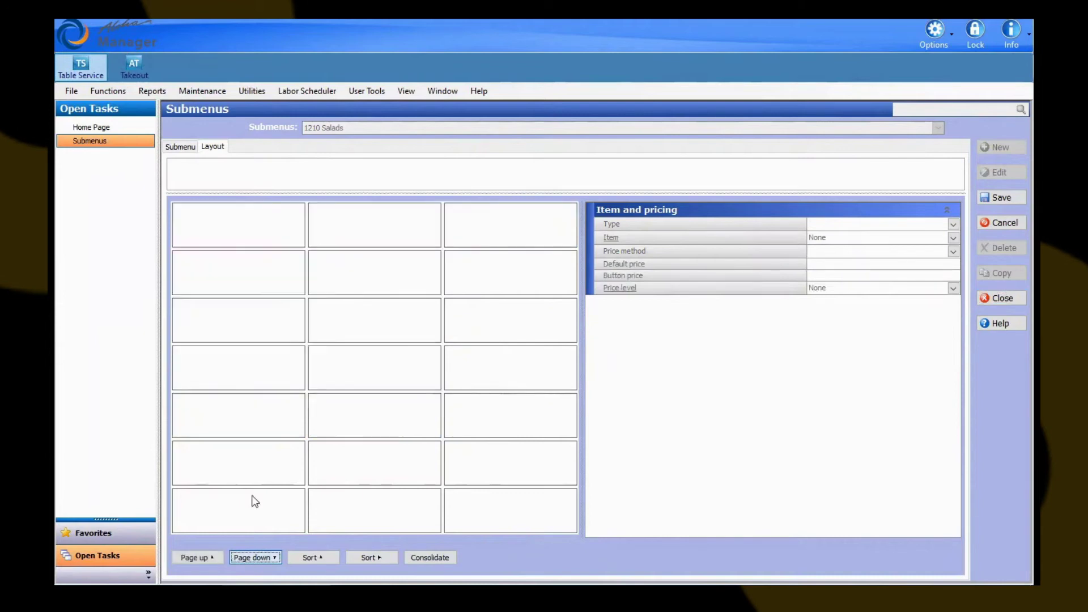
pyautogui.rightClick(237, 235)
pyautogui.click(262, 243)
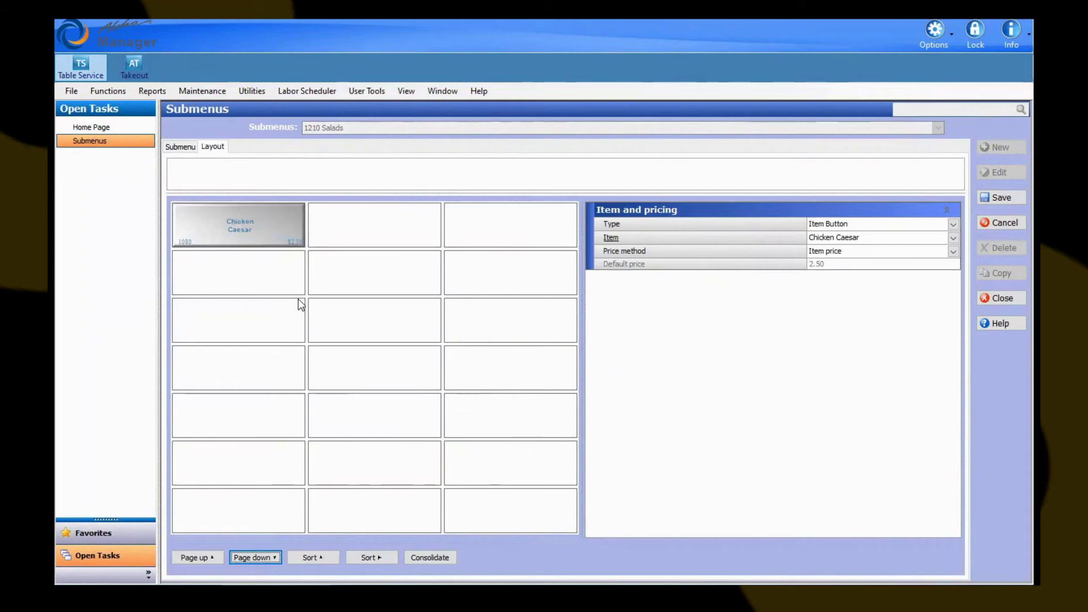
# Step: Cut Chicken Caesar from page two and paste it beside Garden Salad on page one
pyautogui.rightClick(247, 238)
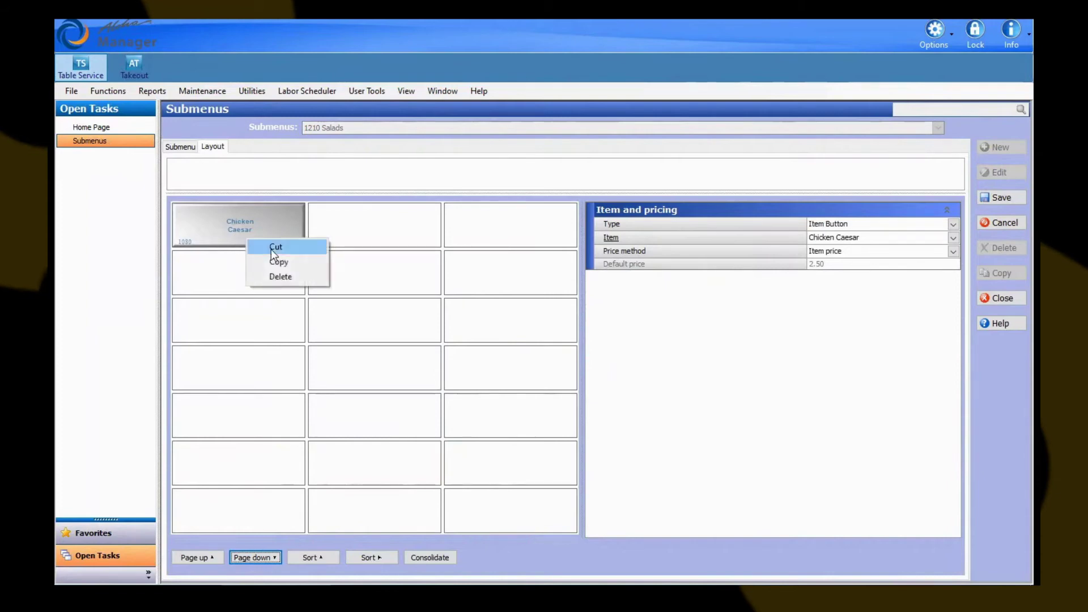
pyautogui.click(272, 247)
pyautogui.click(195, 558)
pyautogui.rightClick(513, 283)
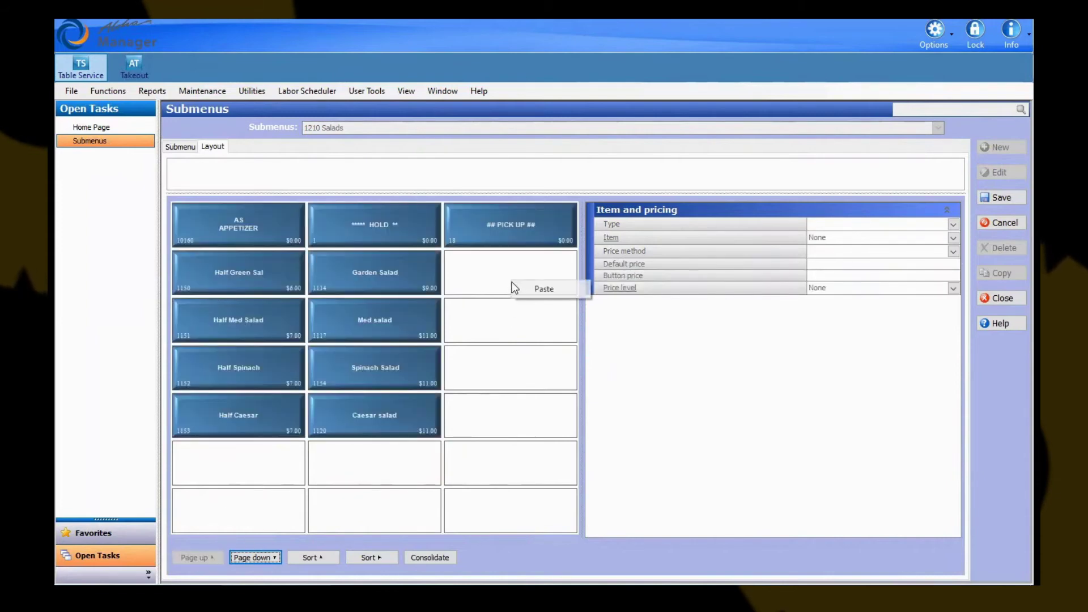
pyautogui.click(529, 292)
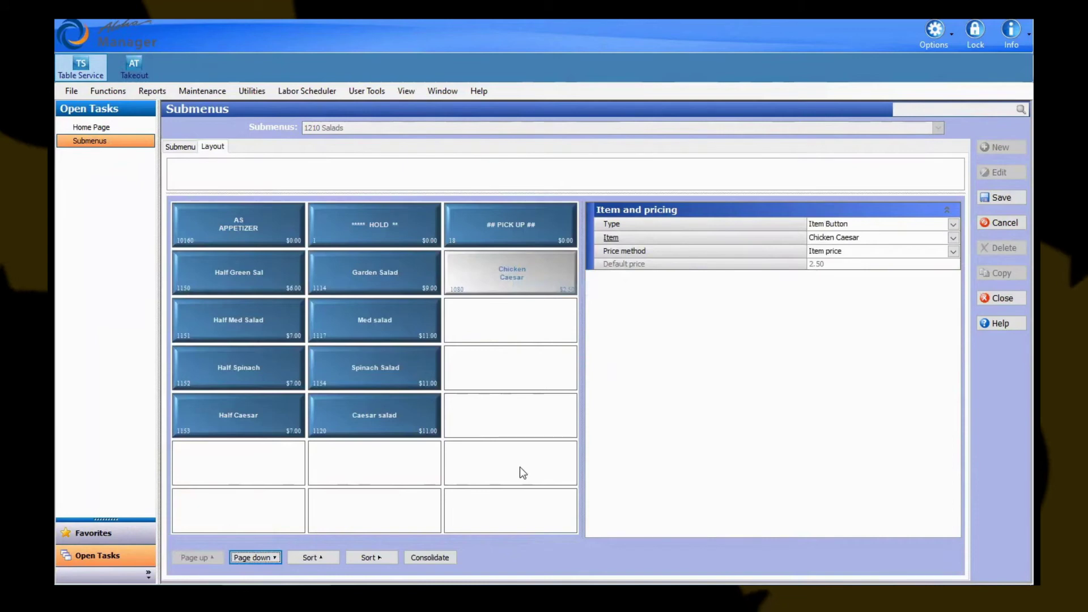
pyautogui.click(489, 336)
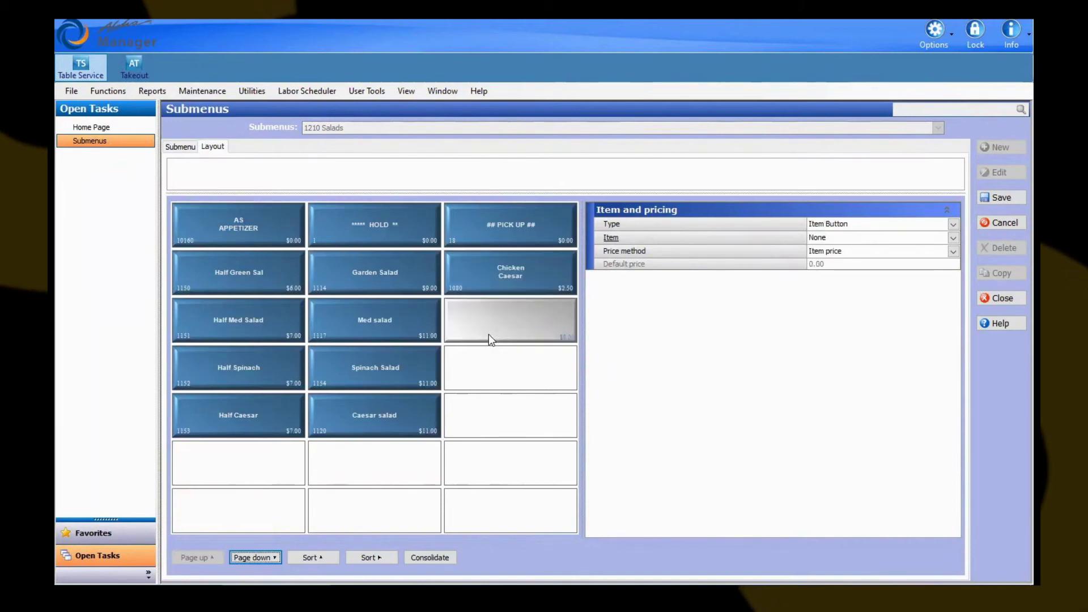
pyautogui.rightClick(556, 292)
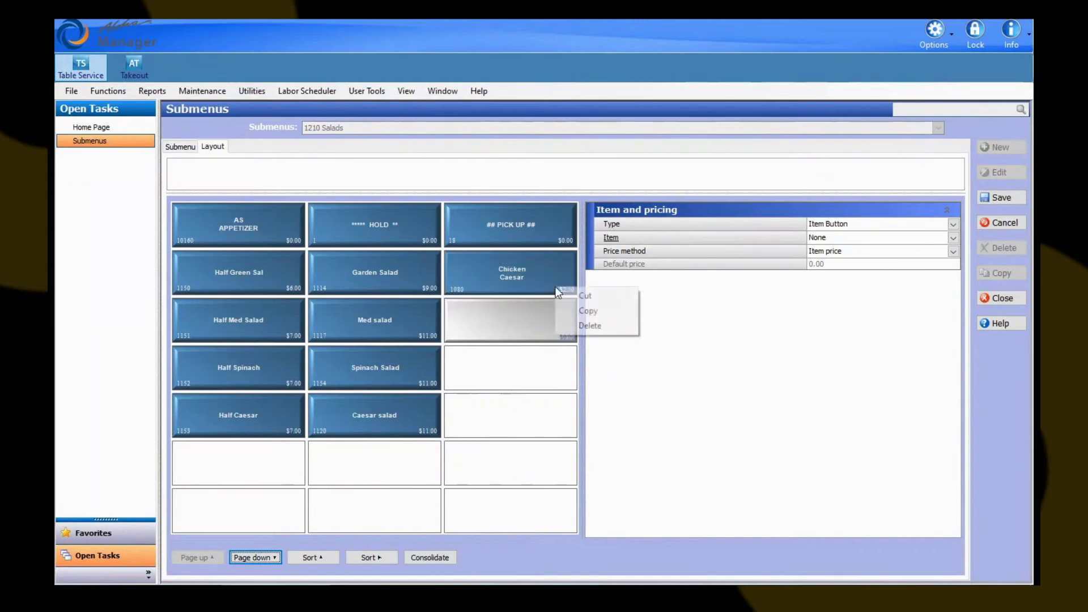
pyautogui.click(539, 421)
pyautogui.click(536, 421)
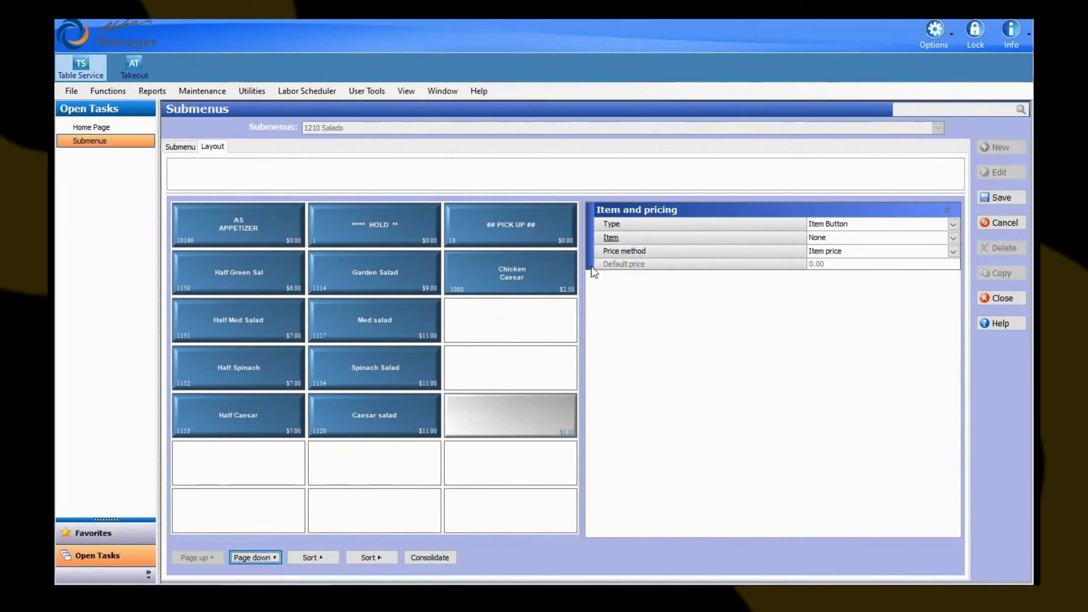
pyautogui.click(524, 271)
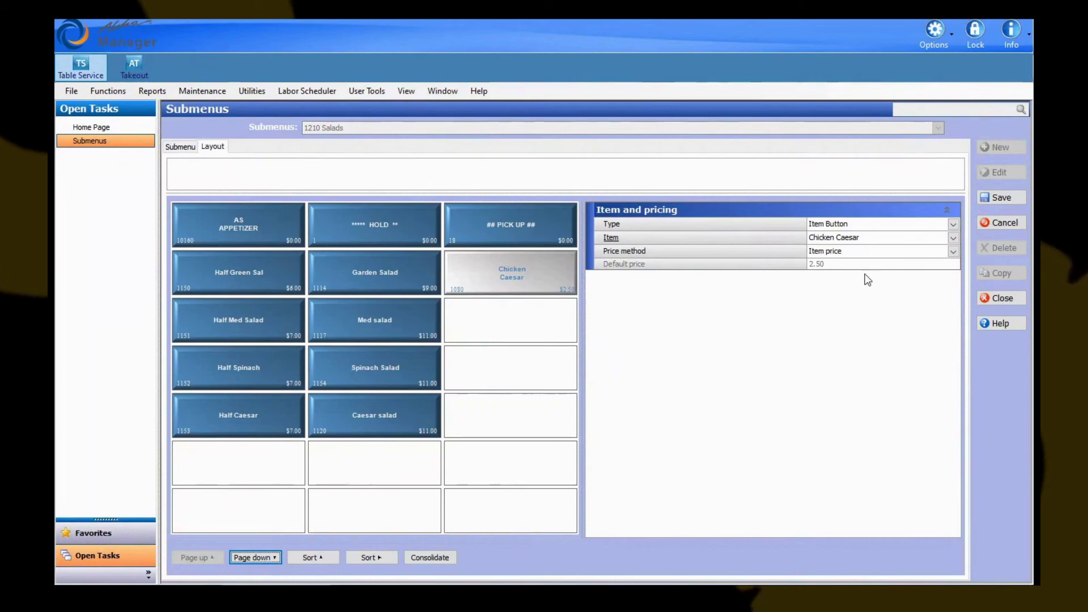
# Step: Switch Chicken Caesar's price method to Button price, with a 2.50 button price
pyautogui.click(955, 252)
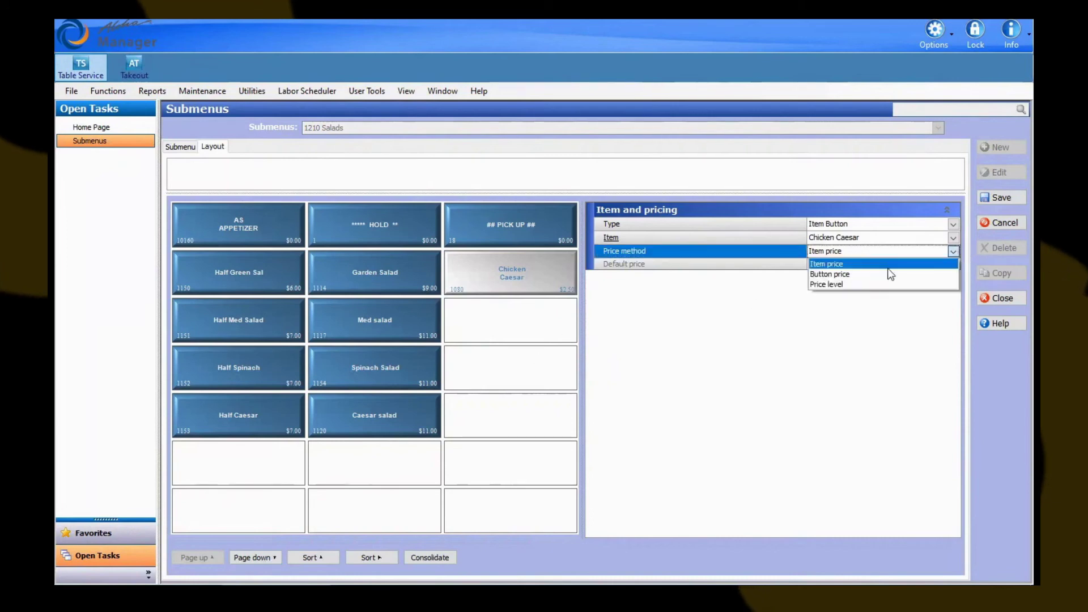
pyautogui.click(856, 281)
pyautogui.click(845, 265)
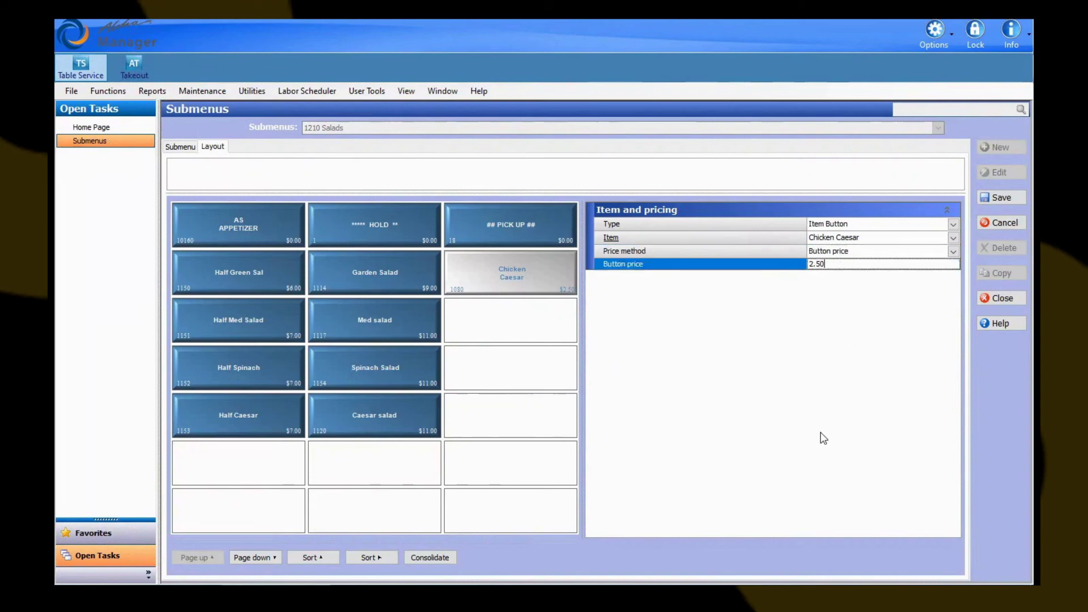